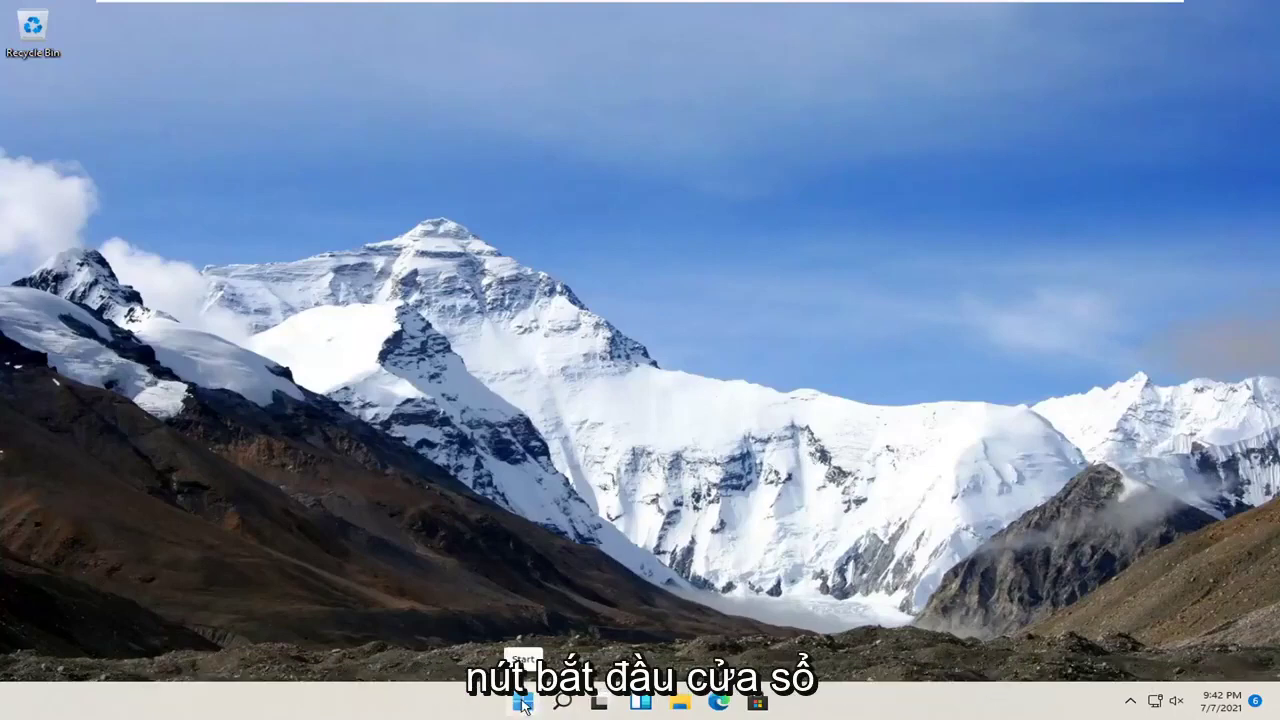
- Open Settings from the Start right-click menu and go to Apps > Optional features
right_click(525, 705)
left_click(461, 534)
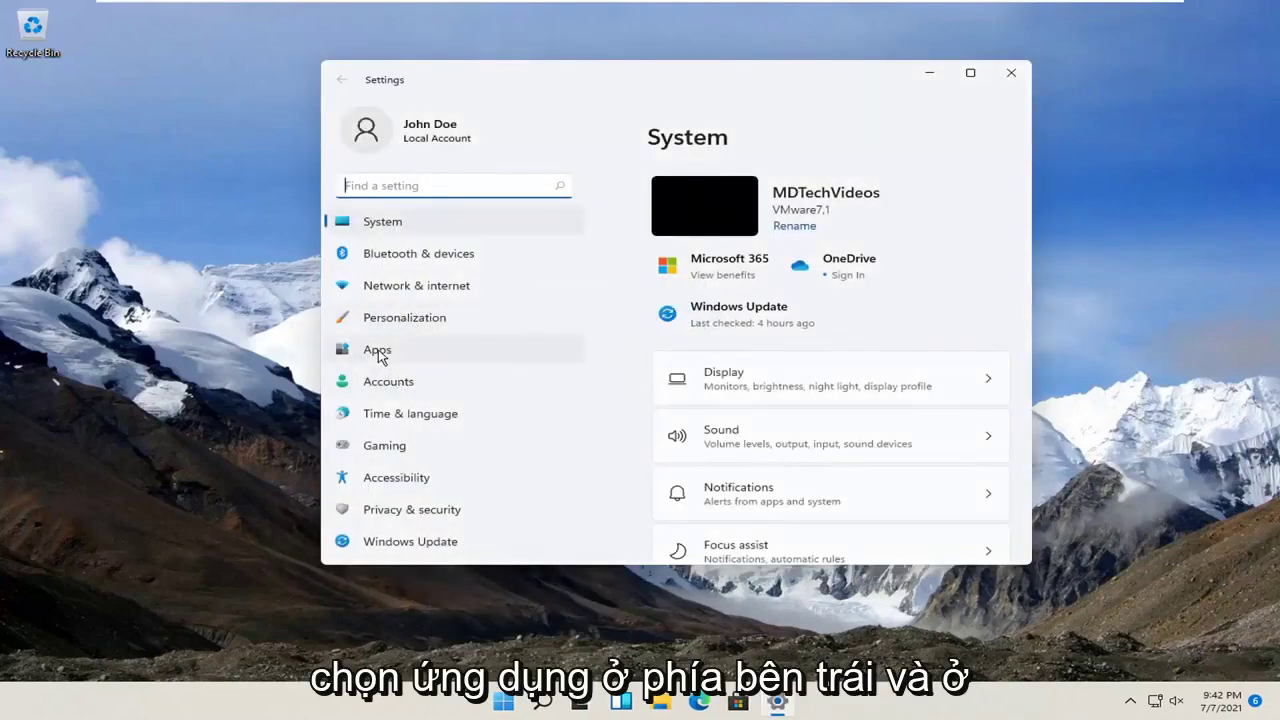
left_click(381, 359)
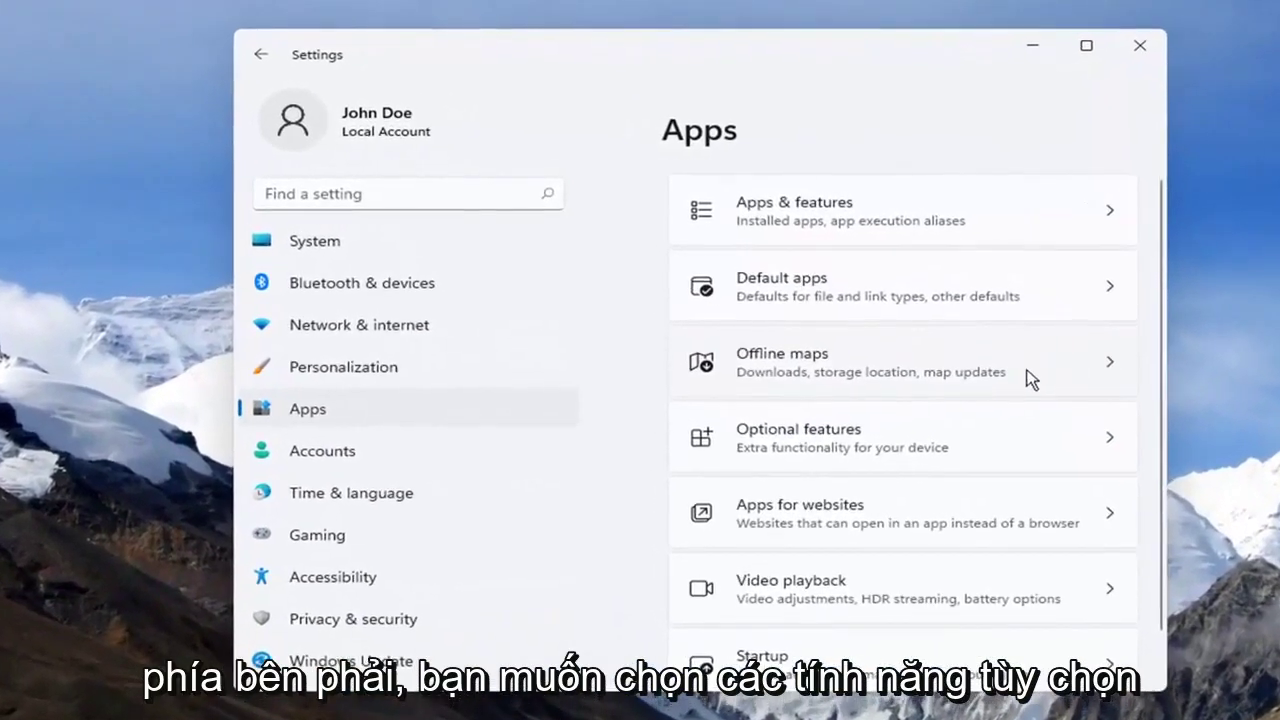
left_click(869, 441)
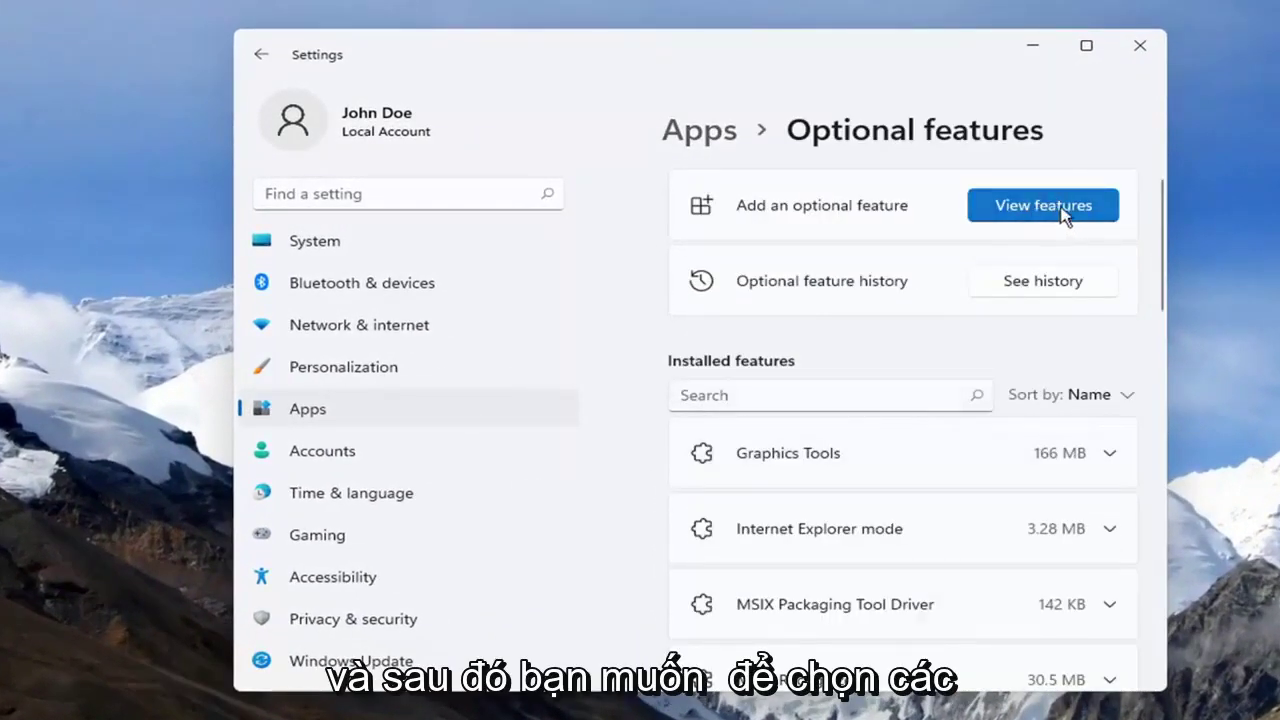
- Add an optional feature: search 'hello face', select Windows Hello Face, and install it
left_click(1000, 205)
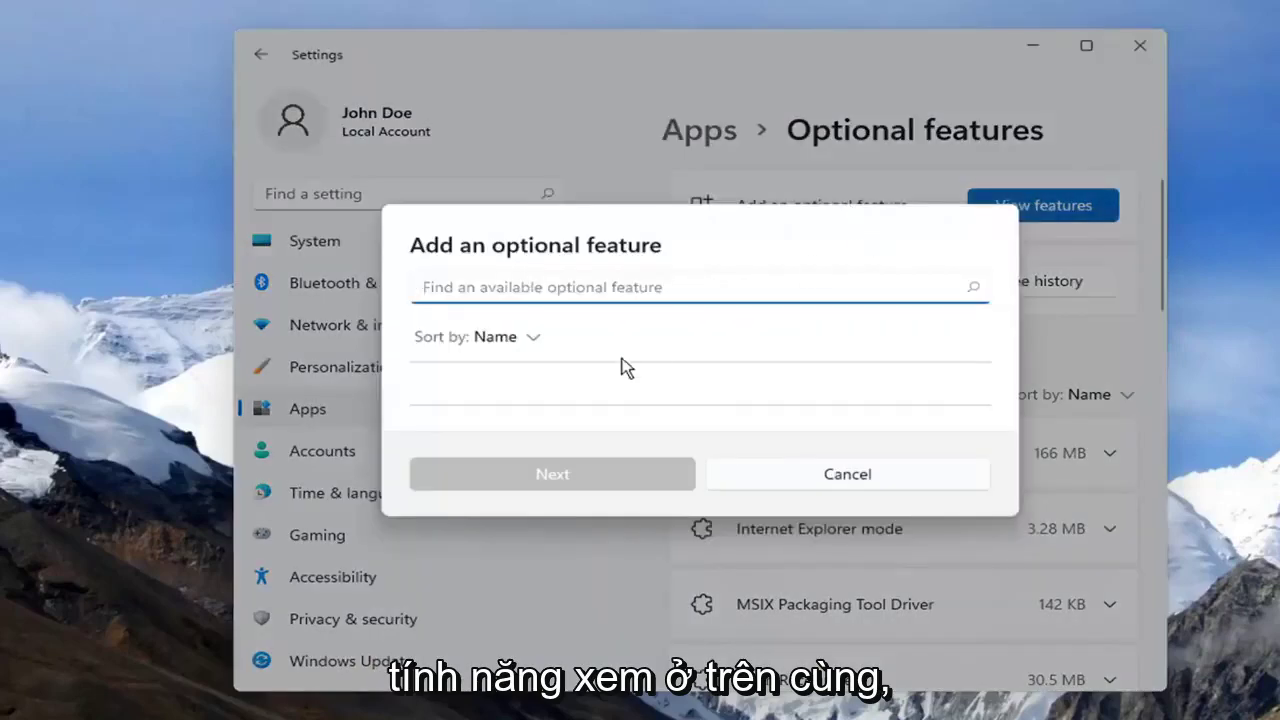
type("he")
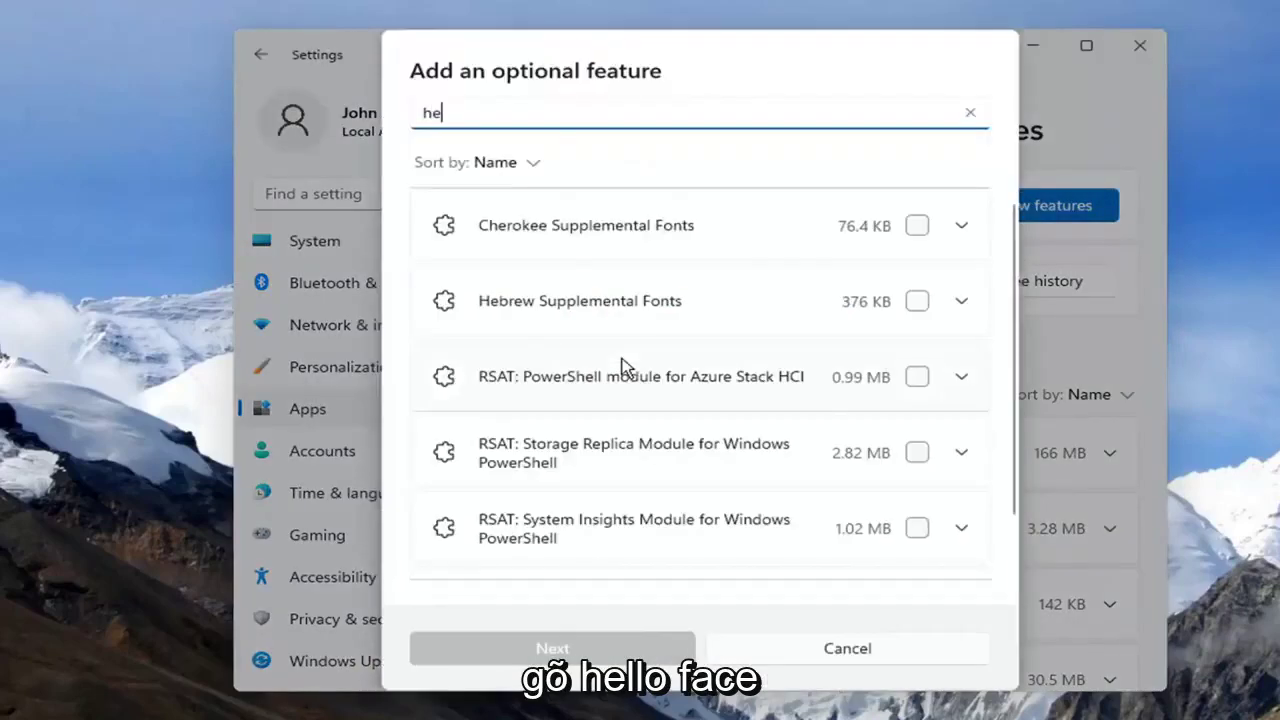
type("llo face")
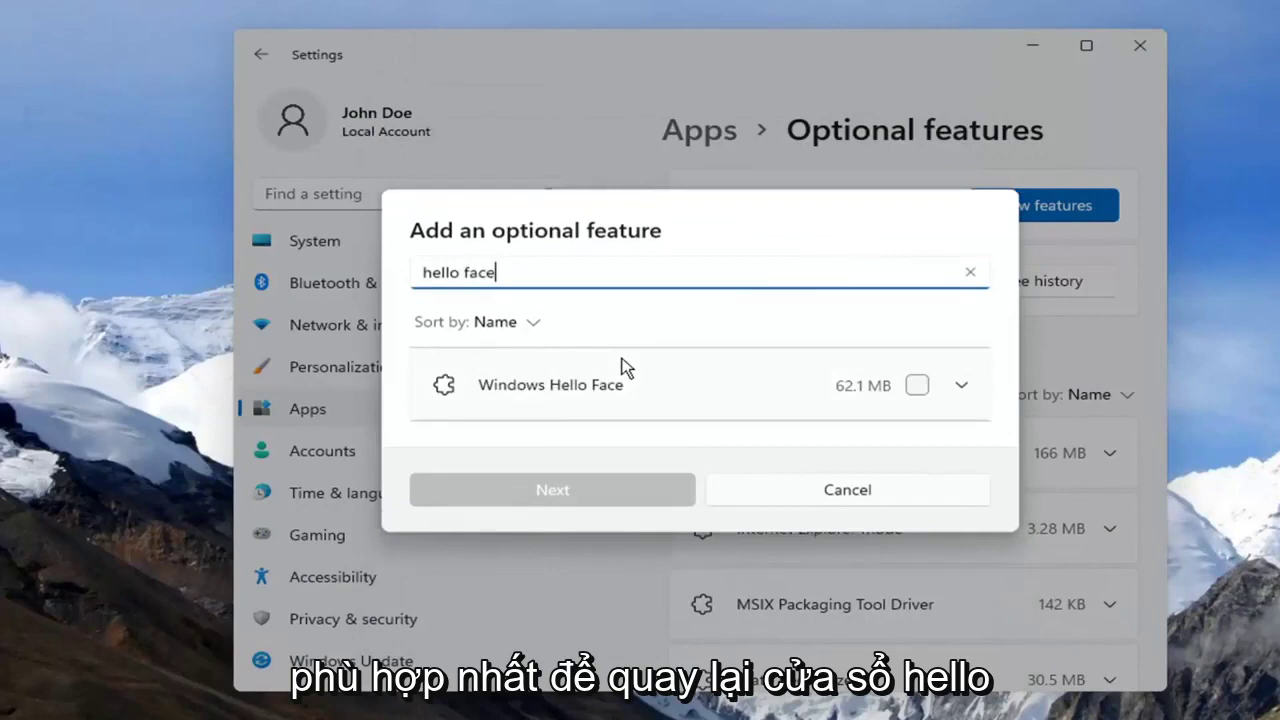
left_click(917, 385)
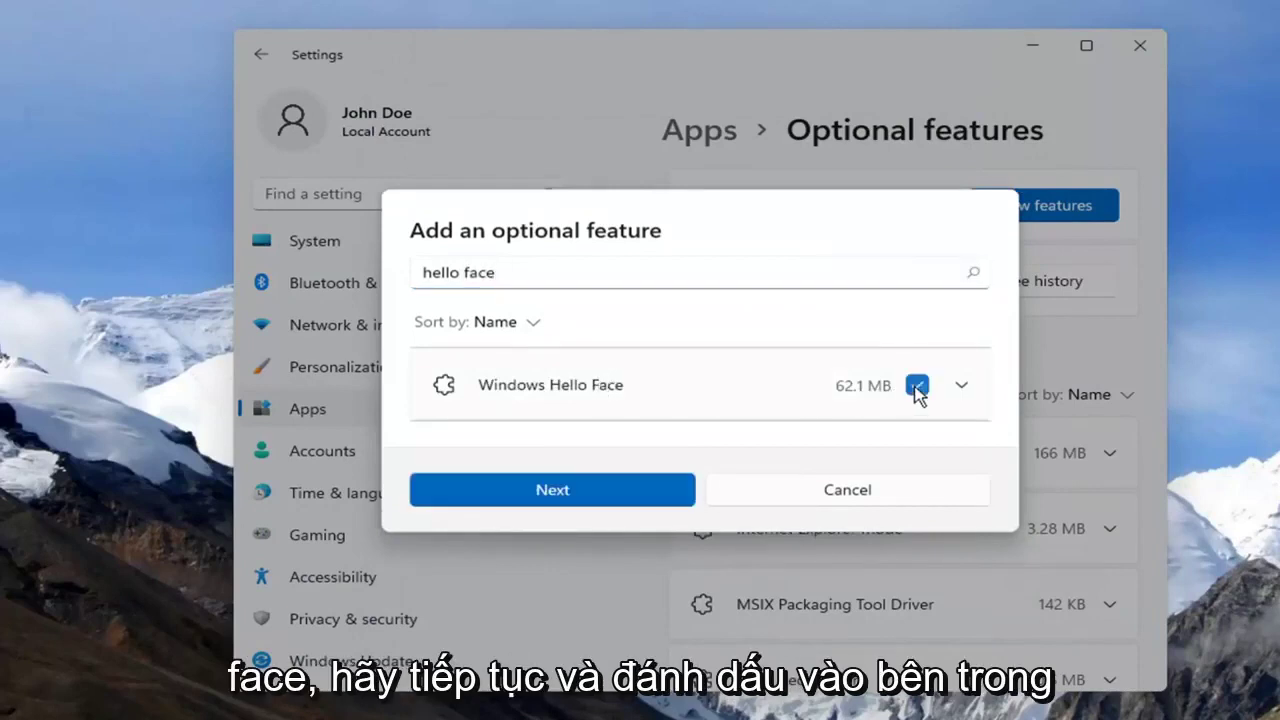
left_click(571, 490)
left_click(573, 490)
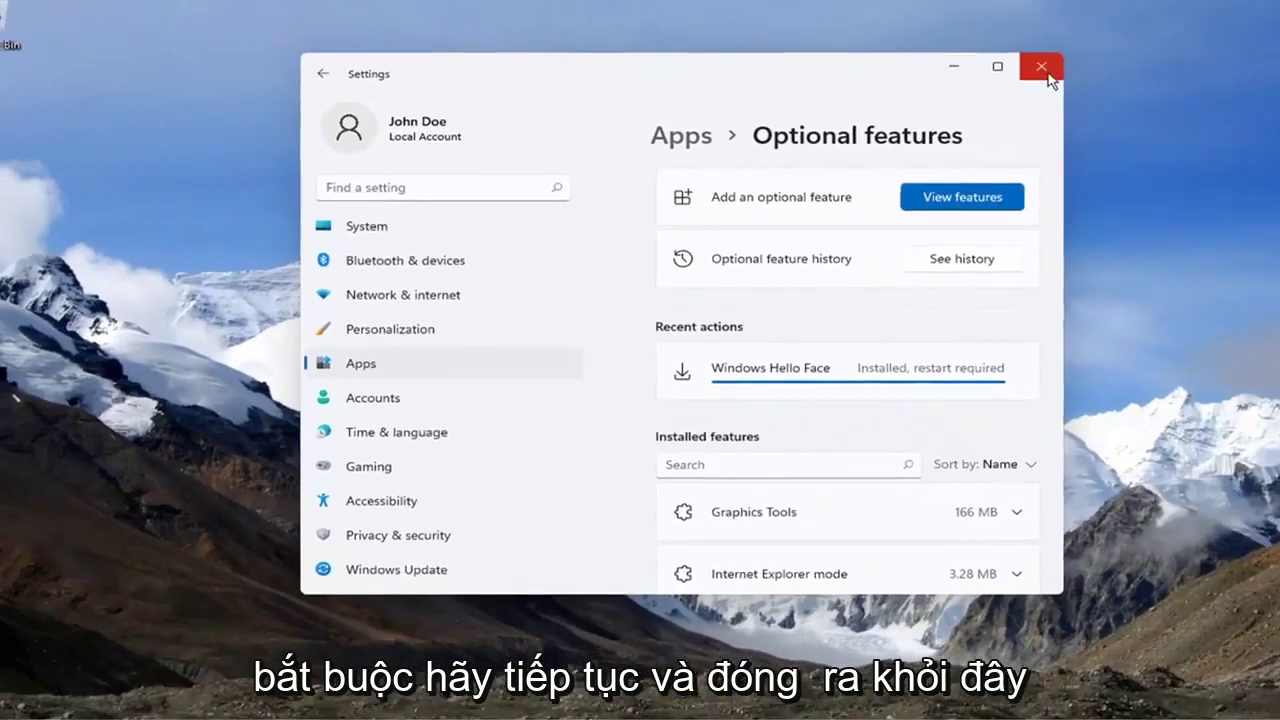
- Close Settings and bring up the Start right-click menu with its restart options
left_click(1048, 75)
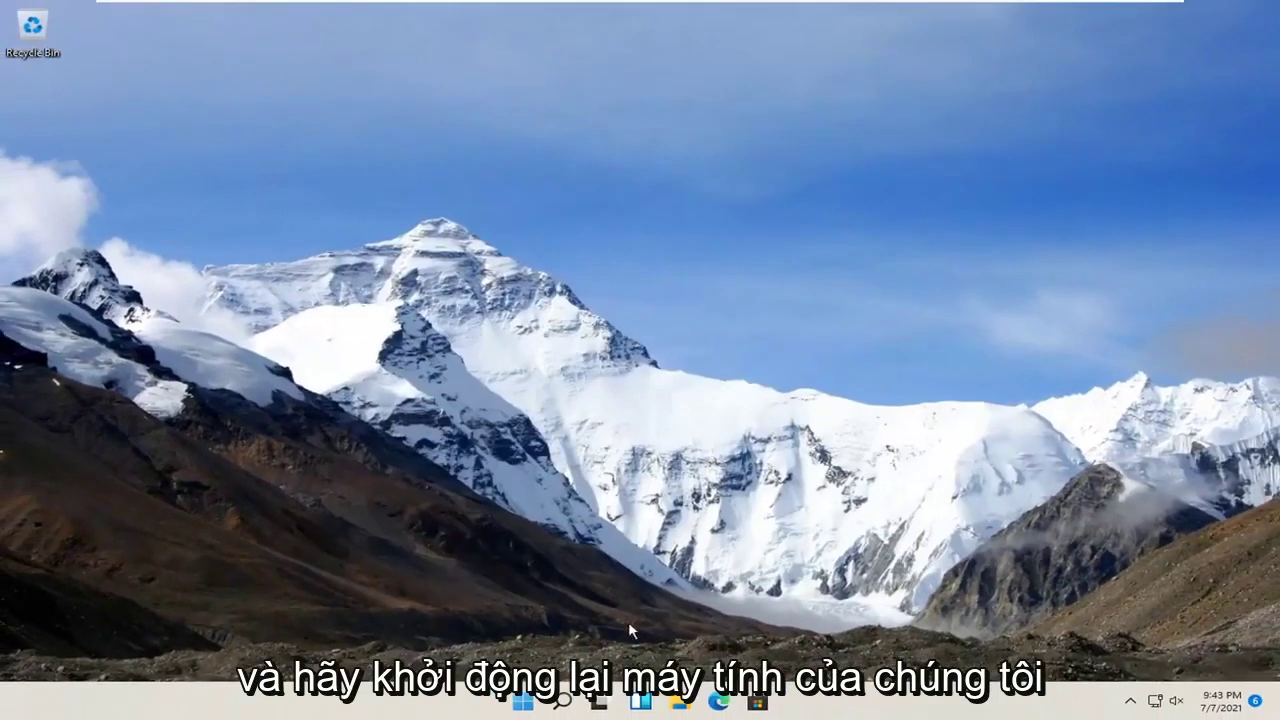
right_click(522, 702)
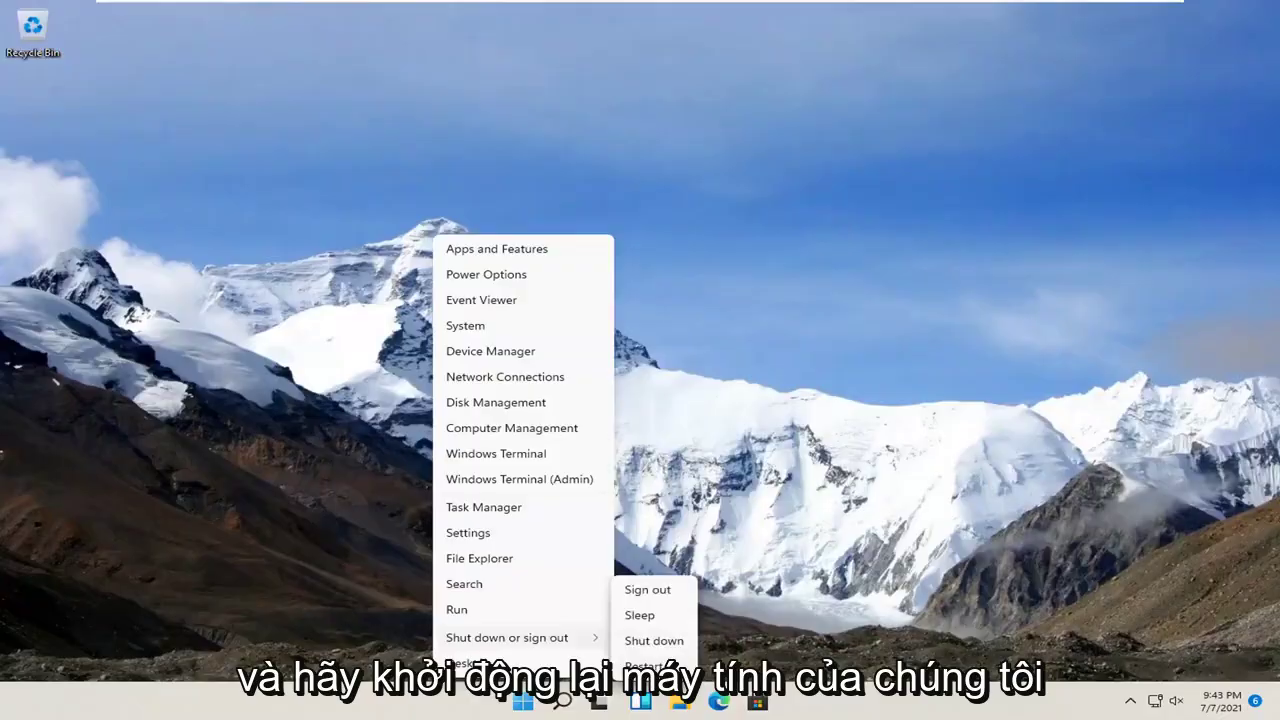